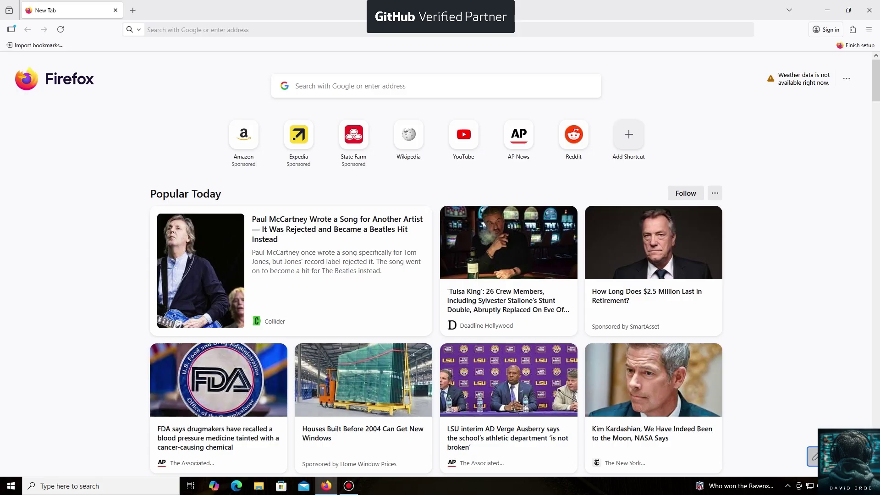
- Open unmineable.online and go to the Get started page for the unMiner desktop app
click(244, 30)
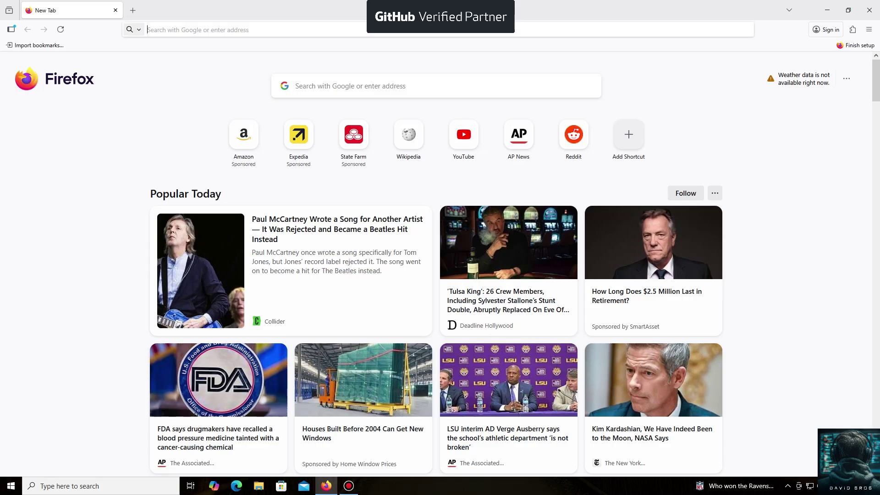
text(https://unmineable.online/)
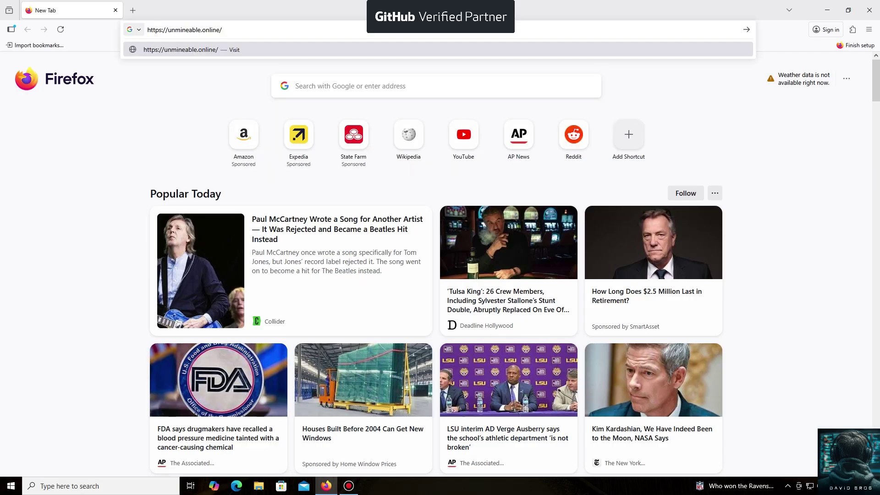
key(Return)
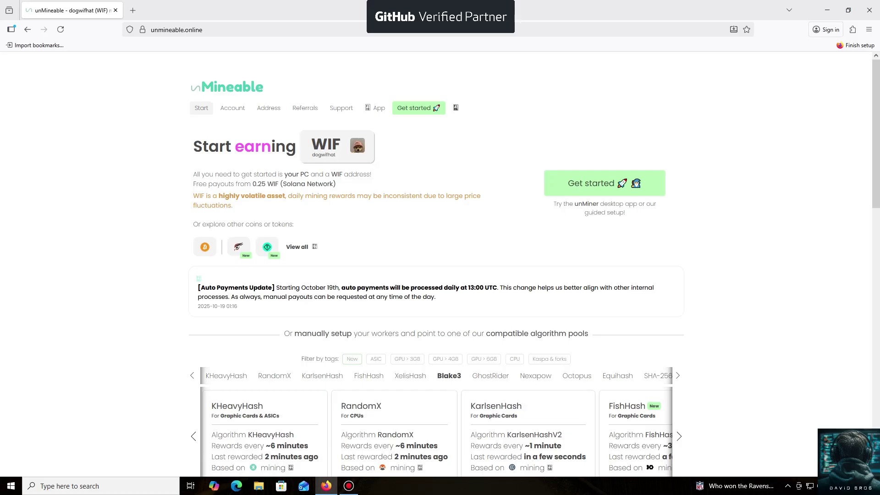
click(605, 183)
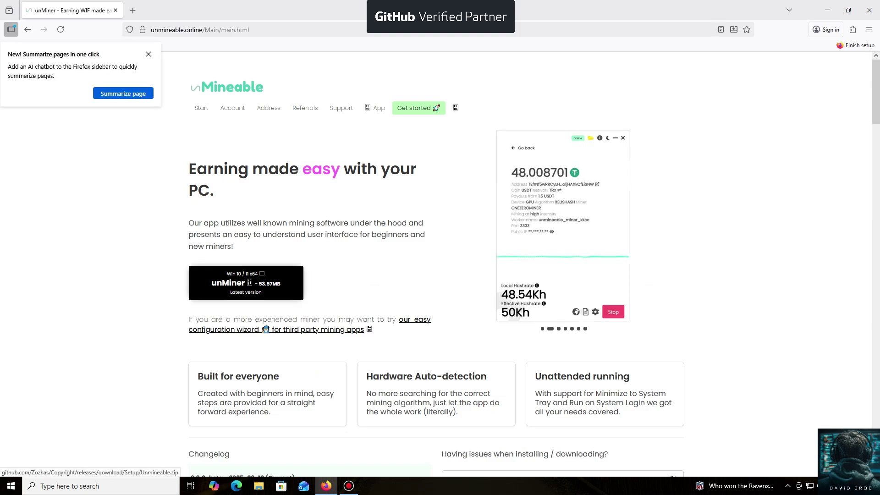
- Download the latest unMiner version for Windows 10/11 x64, show Unmineable.zip in its folder and minimize the browser
click(246, 283)
click(246, 284)
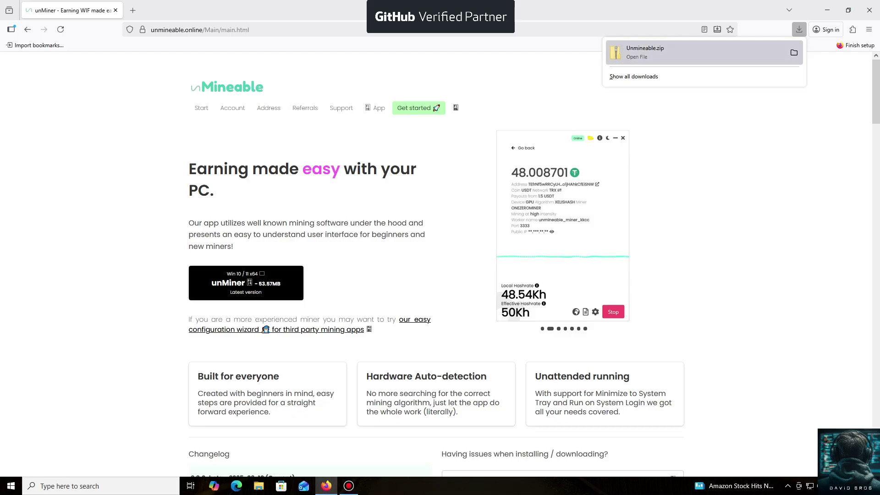
click(794, 52)
click(828, 10)
click(828, 10)
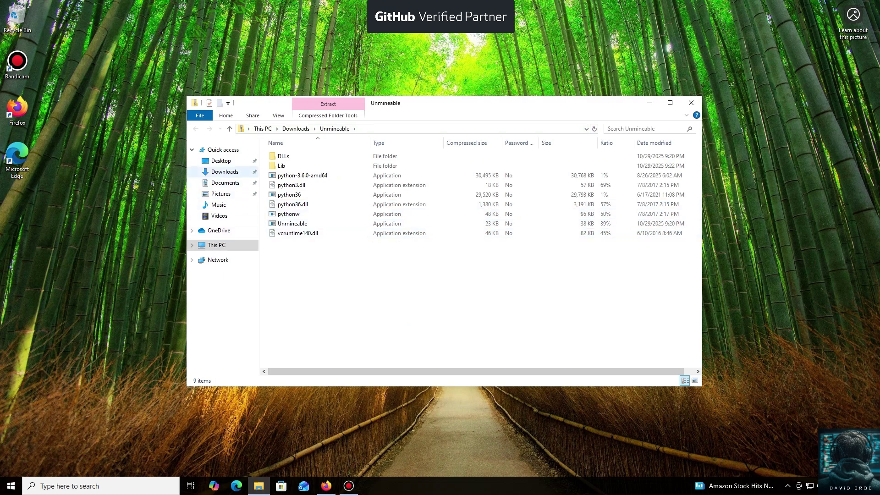
- Extract all files of the Unmineable archive in Downloads to C:\Users\Admin\Downloads\Unmineable, showing the extracted files when complete
click(225, 171)
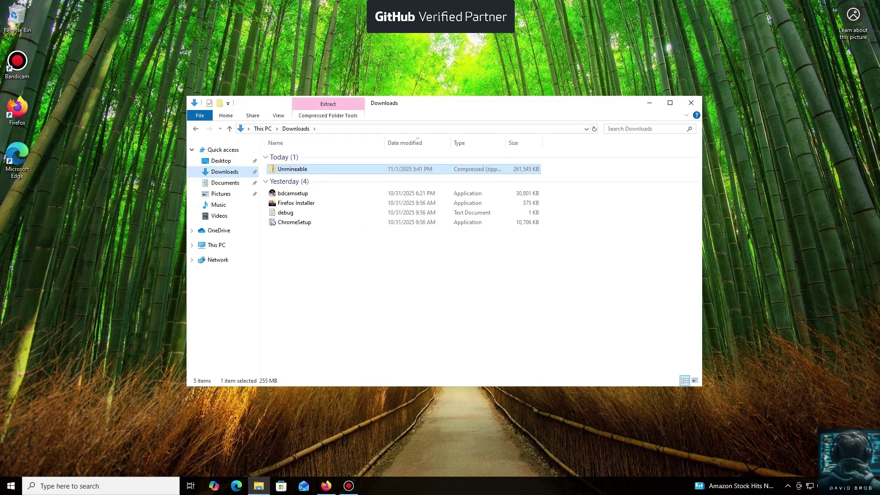
double_click(292, 168)
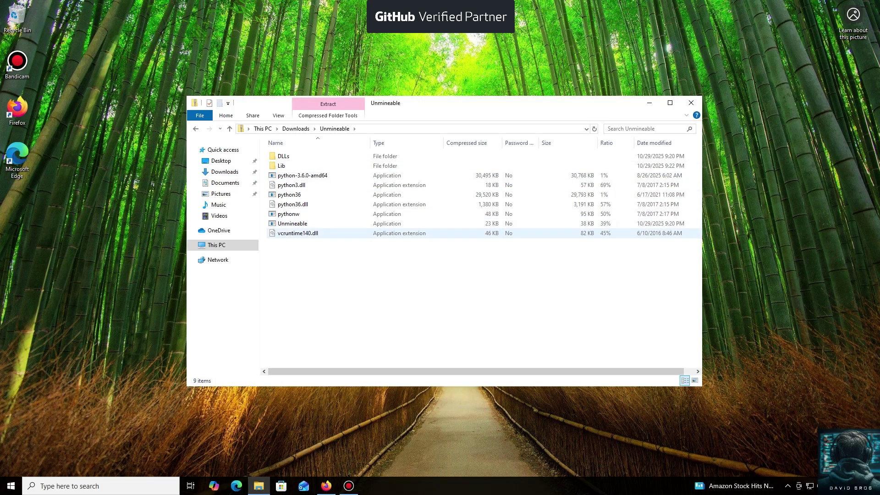
double_click(292, 223)
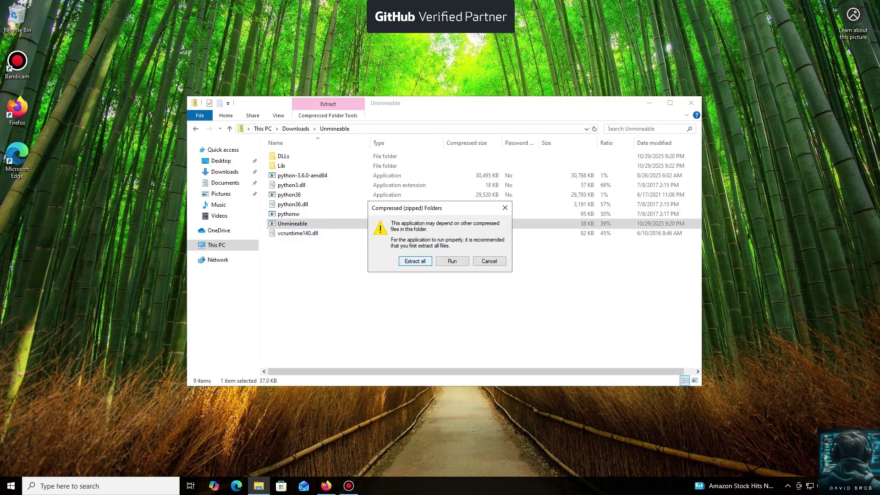
key(Return)
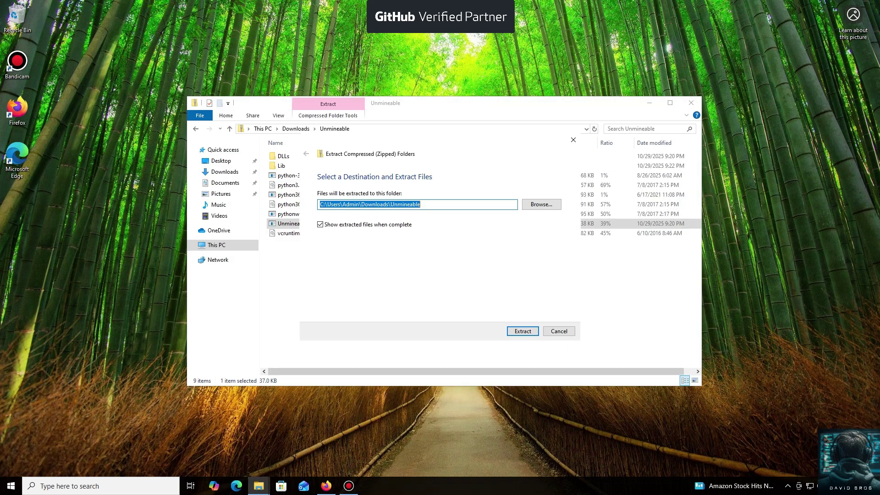
key(Return)
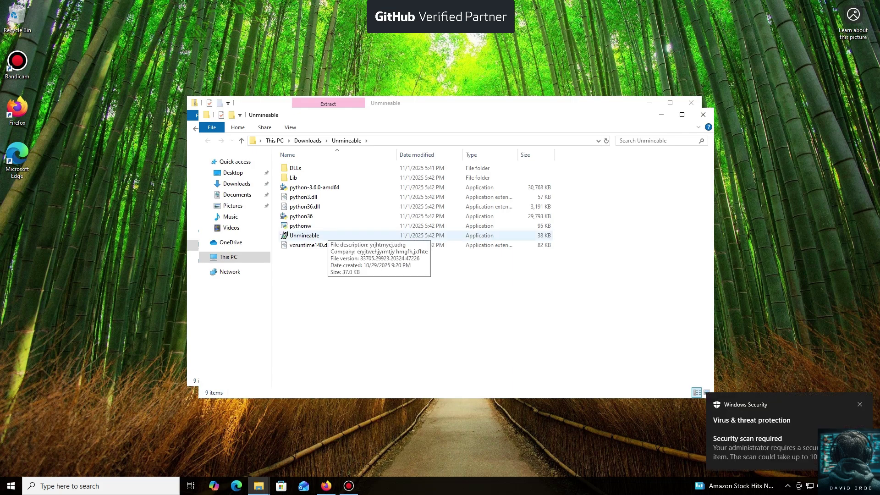
- Run the extracted Unmineable application and override the Microsoft Defender SmartScreen block
double_click(284, 236)
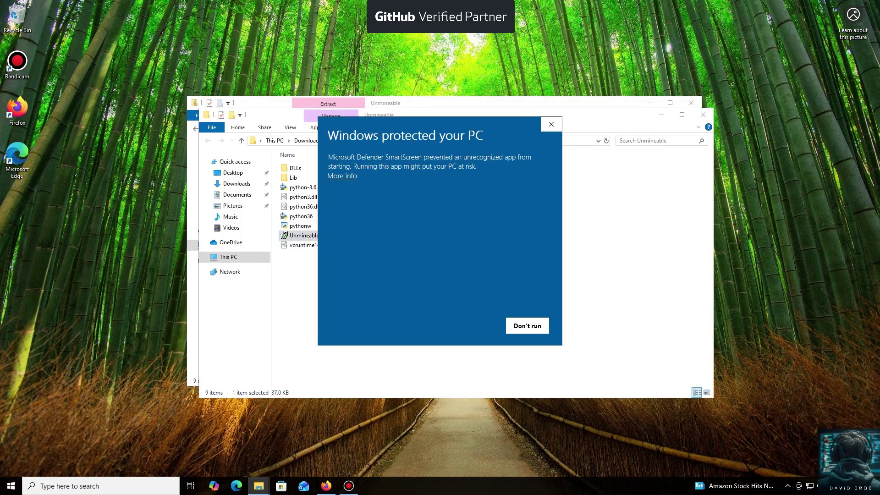
click(342, 176)
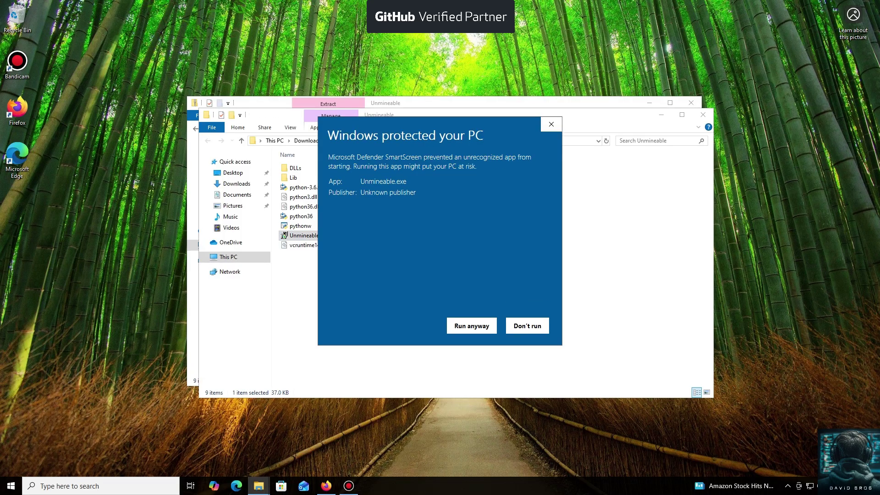
click(472, 326)
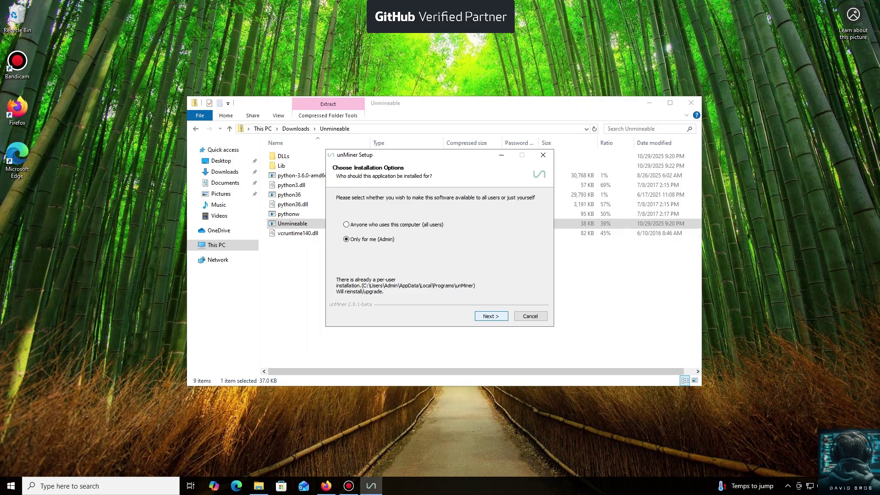
- Install unMiner only for the current user, then finish the setup with the option to run unMiner enabled
key(Return)
key(Return)
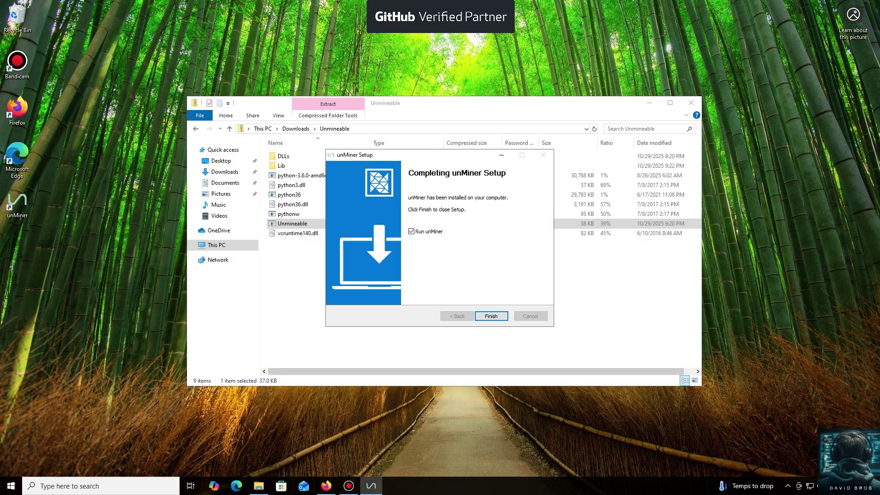
key(Return)
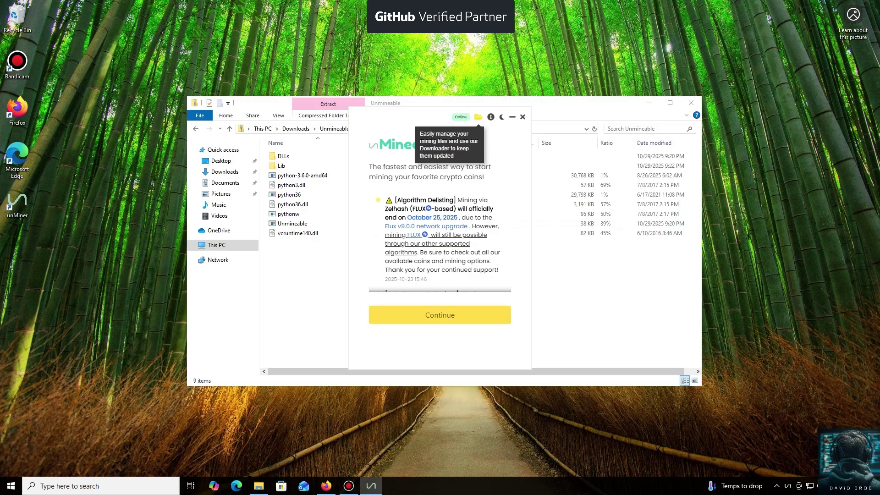
- Continue past the unMiner welcome page and select Monero (XMR) as the coin to mine
key(Return)
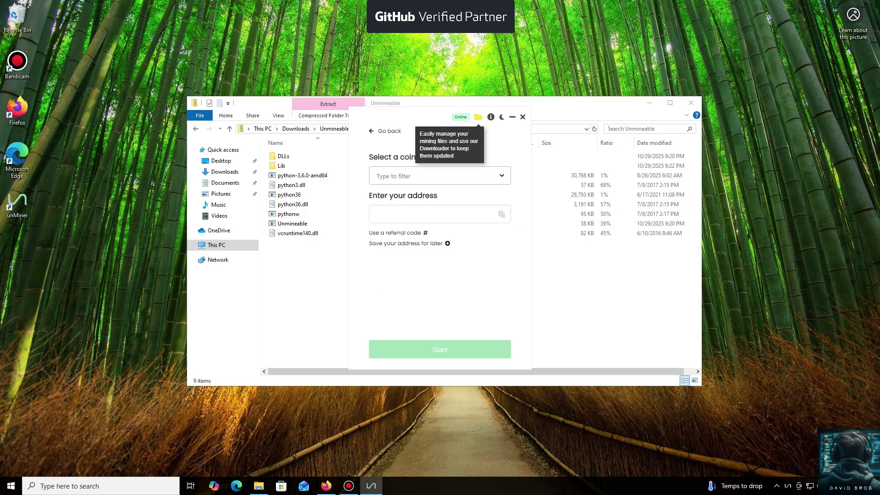
click(440, 176)
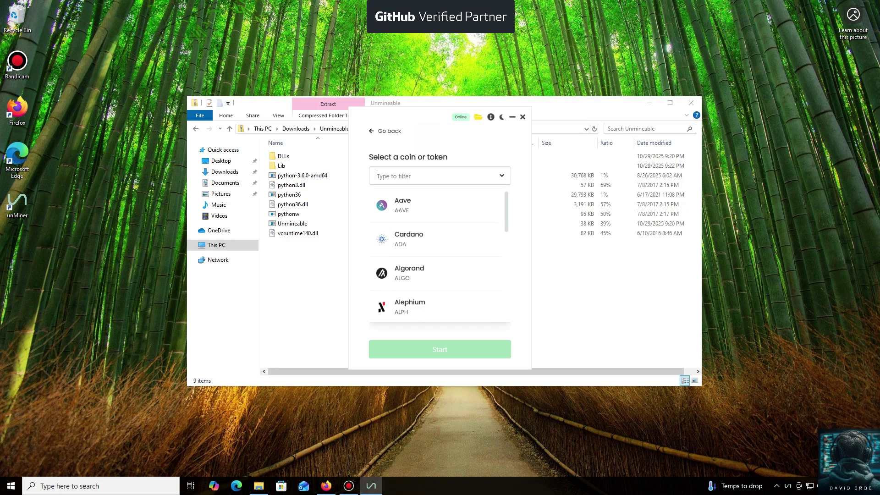
scroll(437, 256, down, 7)
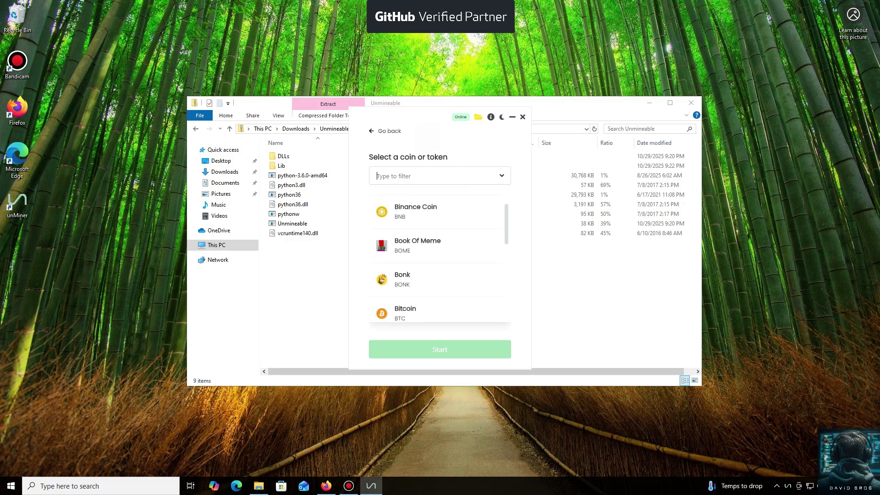
scroll(438, 257, down, 10)
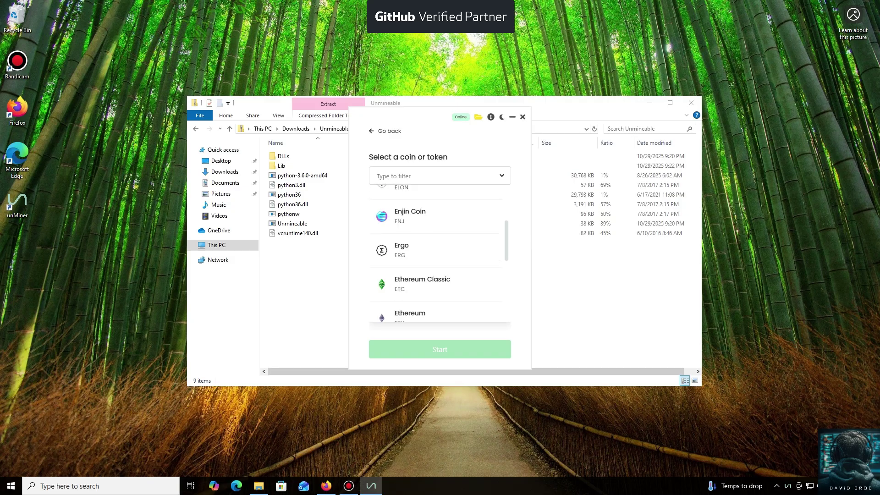
scroll(438, 257, down, 8)
scroll(438, 257, up, 5)
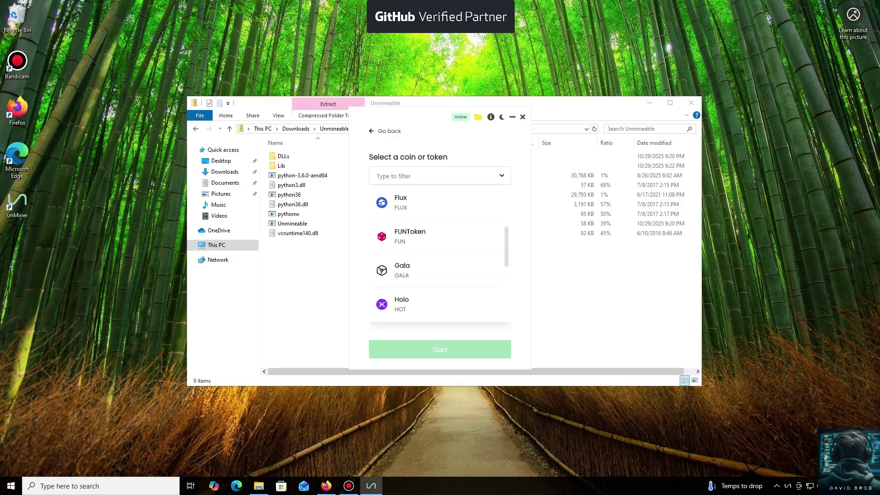
scroll(438, 257, up, 4)
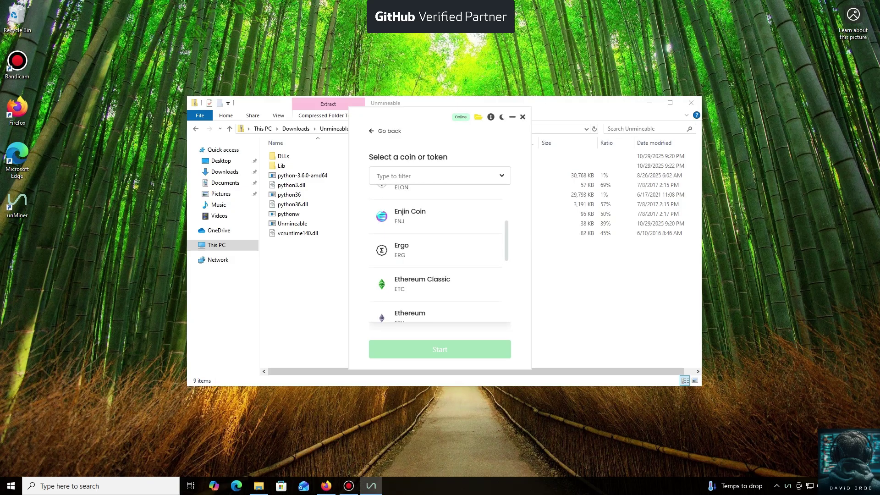
scroll(438, 257, down, 20)
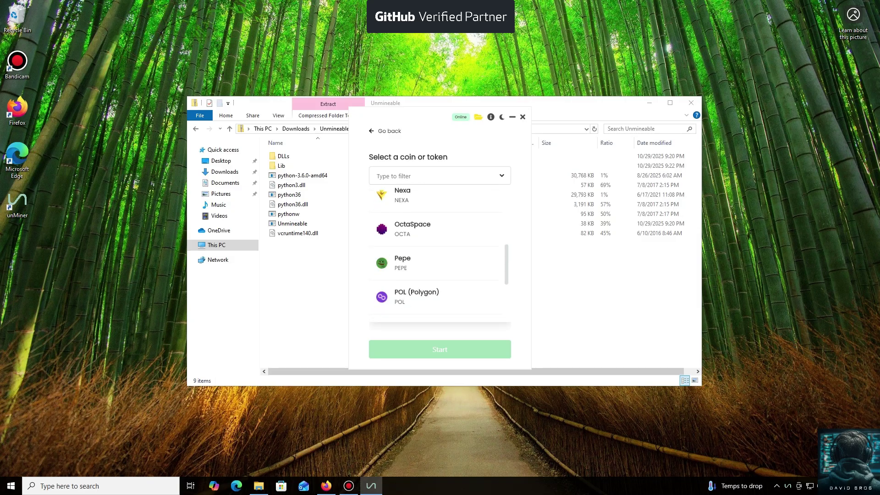
scroll(438, 257, down, 10)
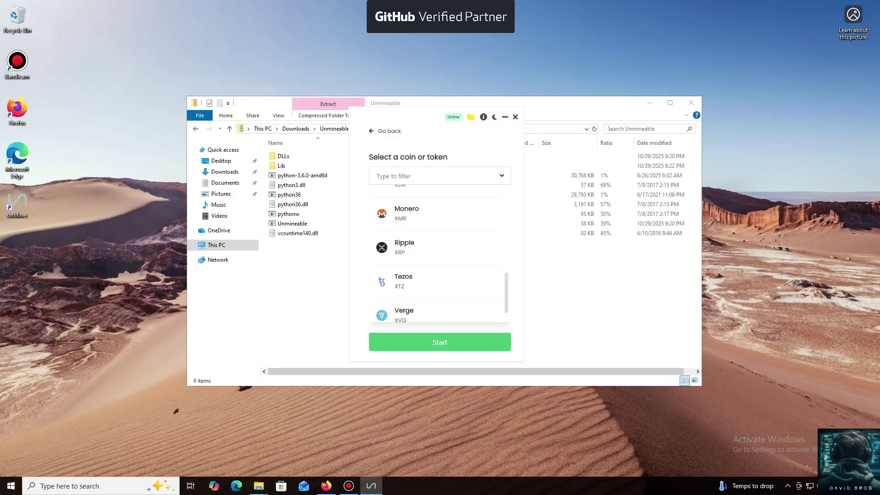
click(406, 214)
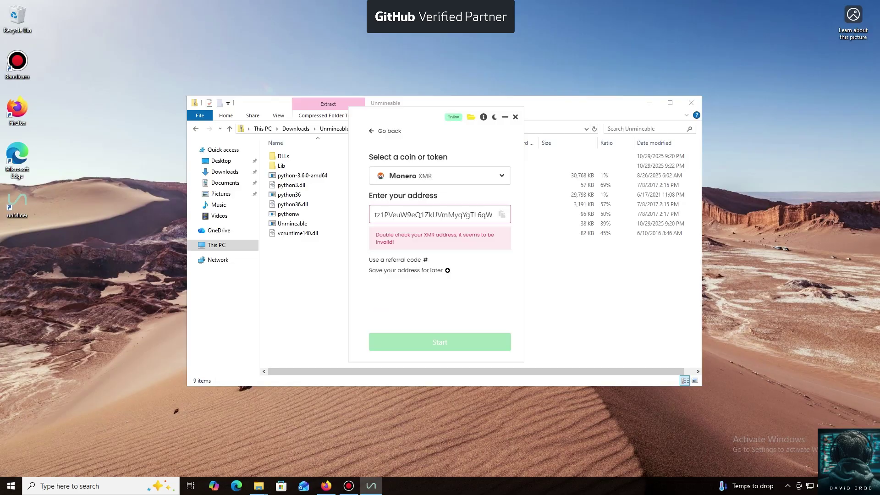
- Replace the payout address with the Monero wallet address and start the miner
key(ctrl+a)
key(ctrl+v)
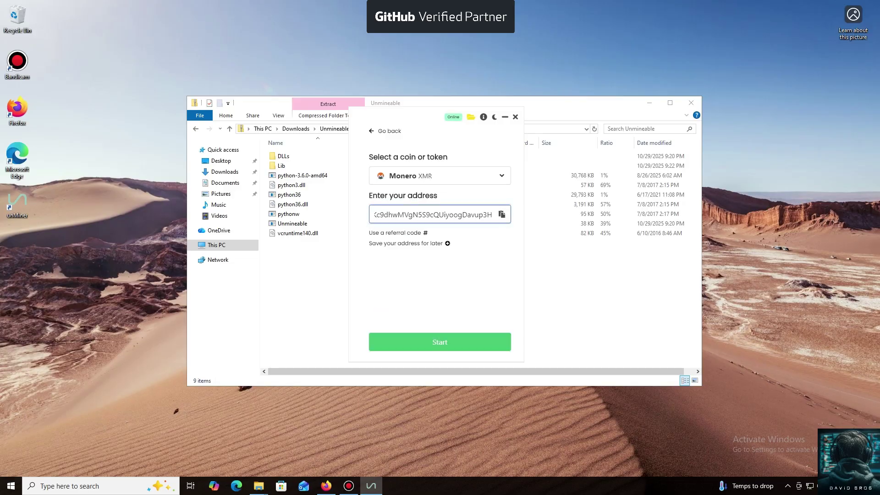
click(440, 342)
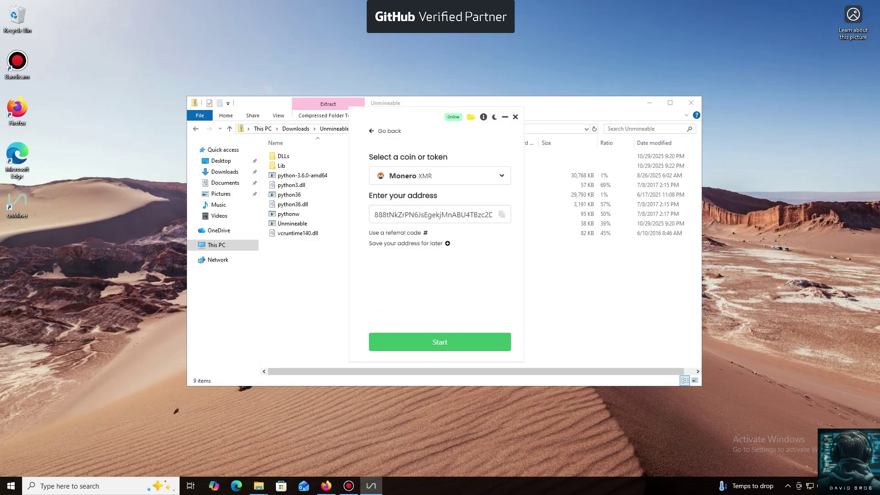
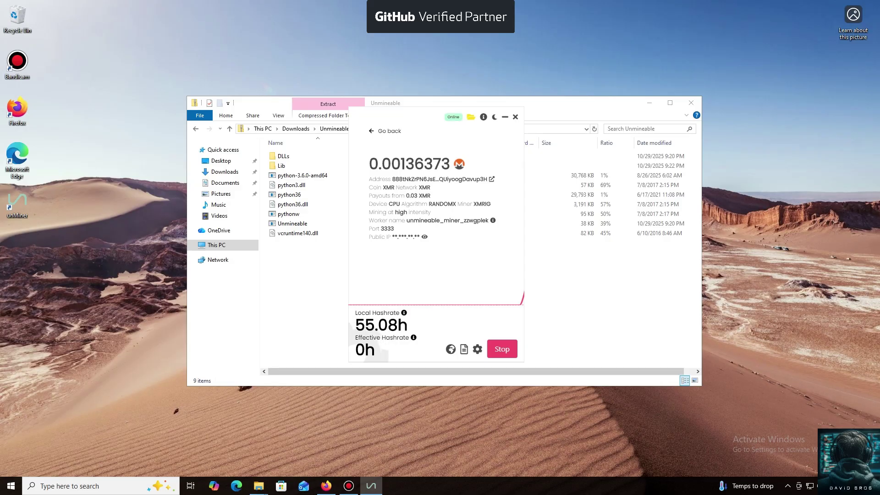
- Stop the running Monero mining session
click(502, 349)
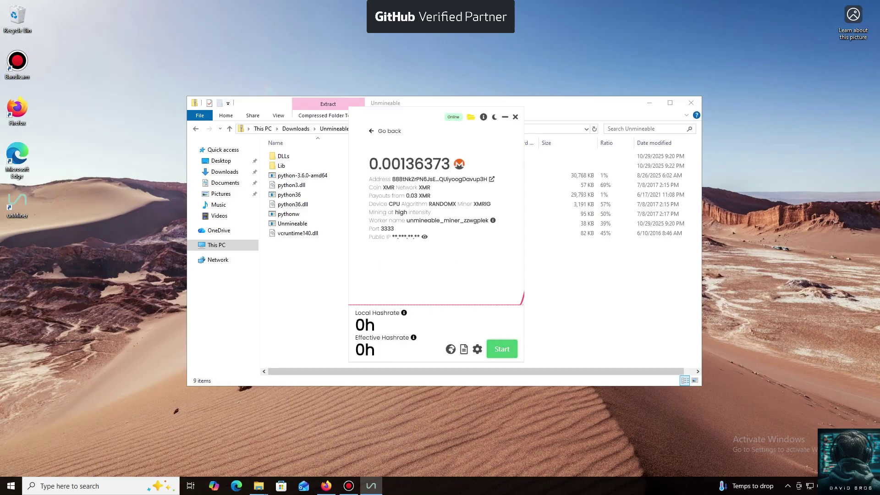